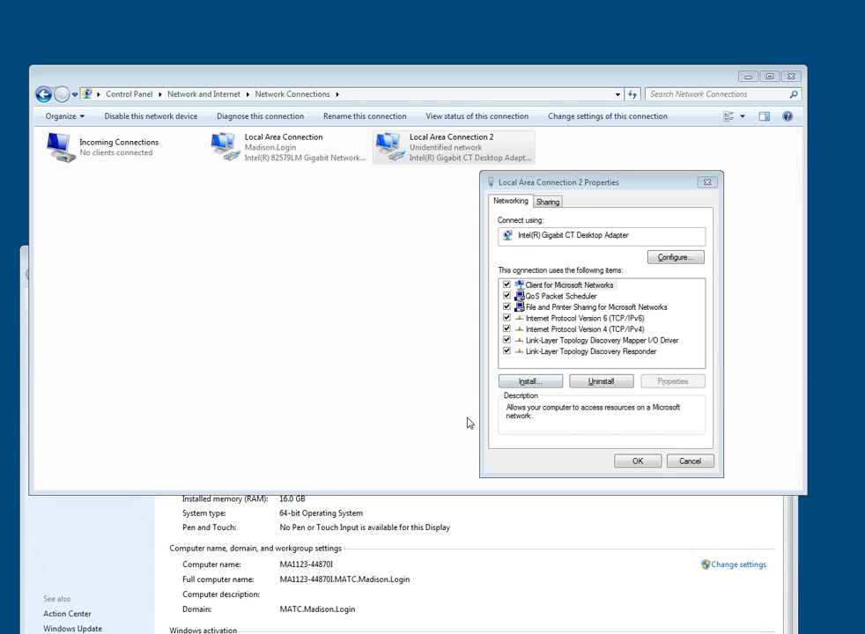
- Confirm Local Area Connection 2 uses static IPv4 192.168.1.122 with mask 255.255.255.0, then close its dialogs
key("Down")
key("Down")
key("Down")
key("Down")
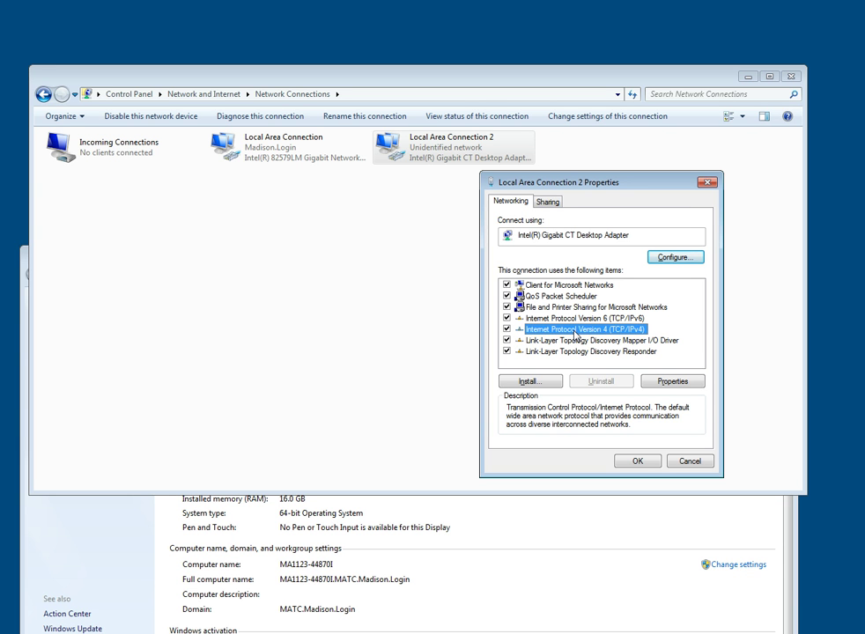
left_click(673, 384)
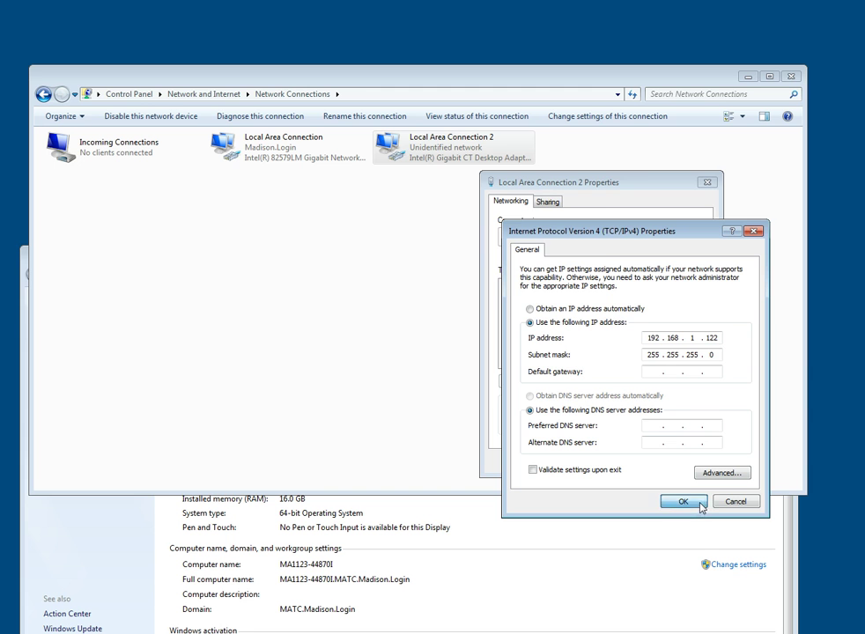
left_click(684, 502)
left_click(653, 458)
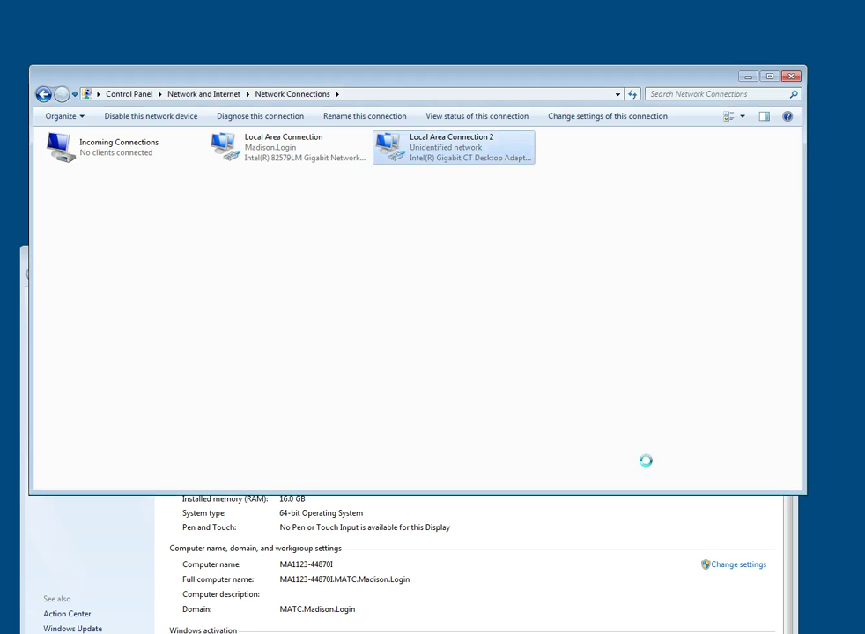
- Select petersa1102d Ethernet in RSWho and review the EtherNet/IP driver type in Configure Drivers without adding one
left_click(791, 77)
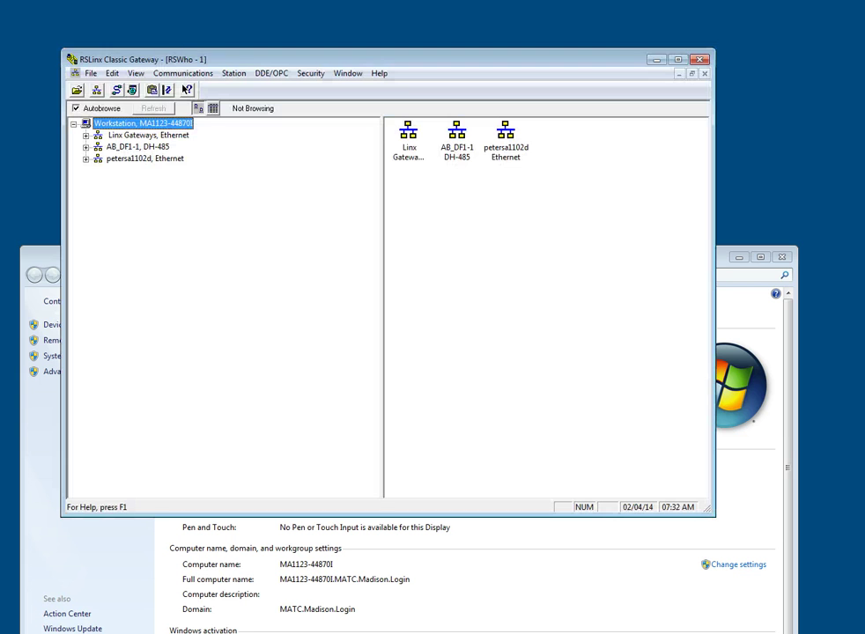
left_click(126, 159)
left_click(183, 73)
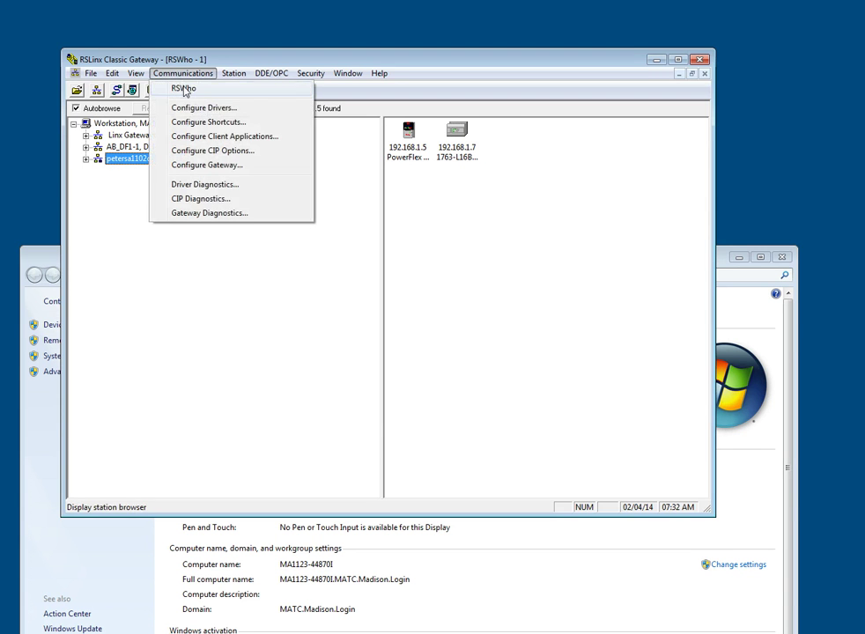
left_click(189, 109)
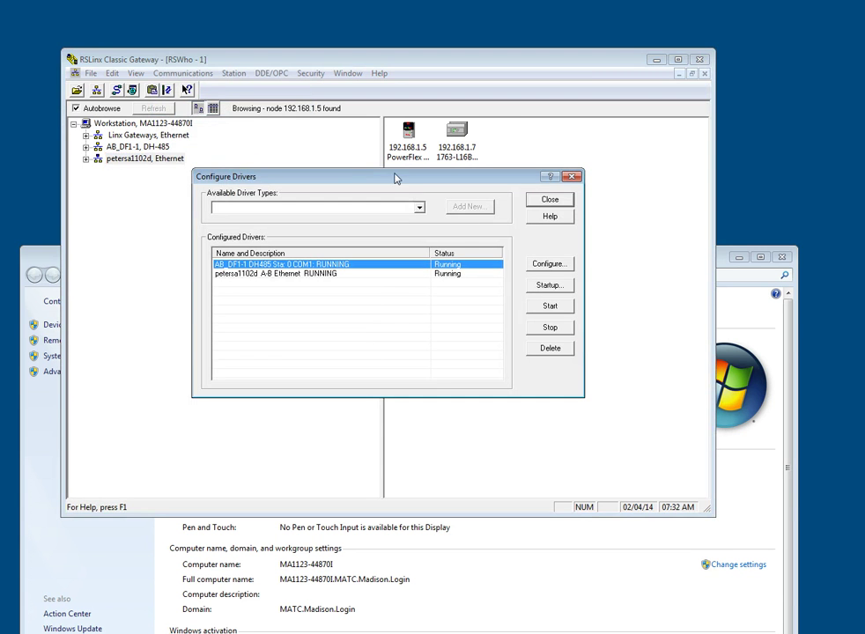
left_click(421, 208)
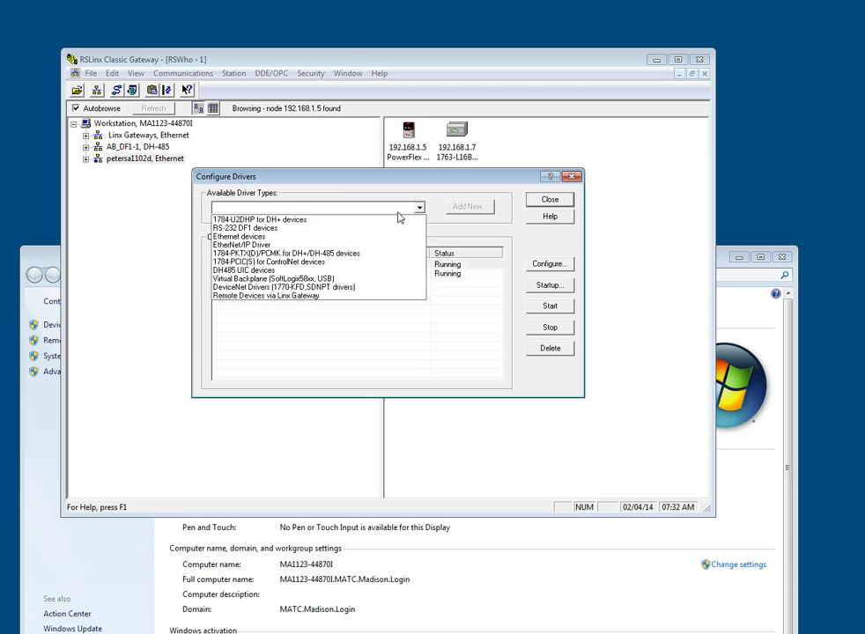
left_click(373, 246)
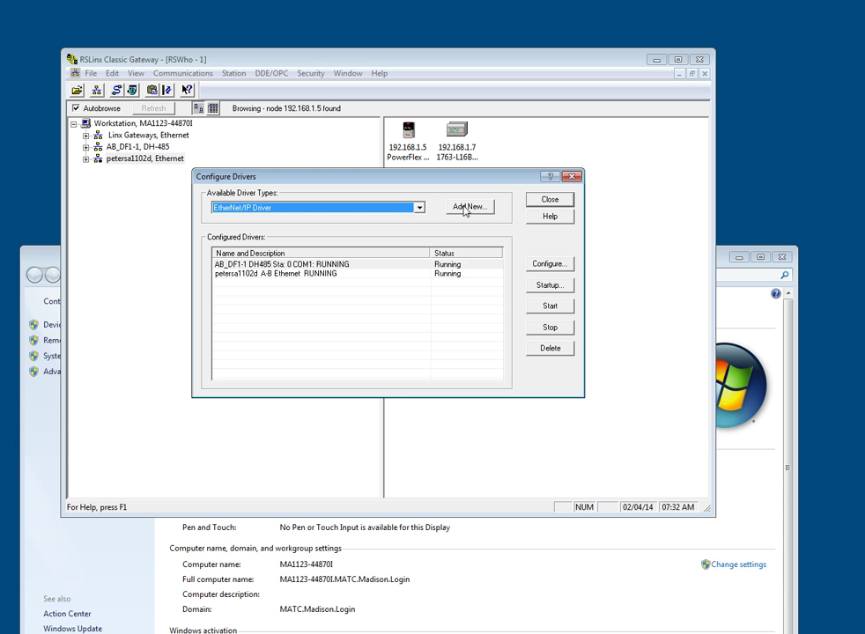
left_click(553, 200)
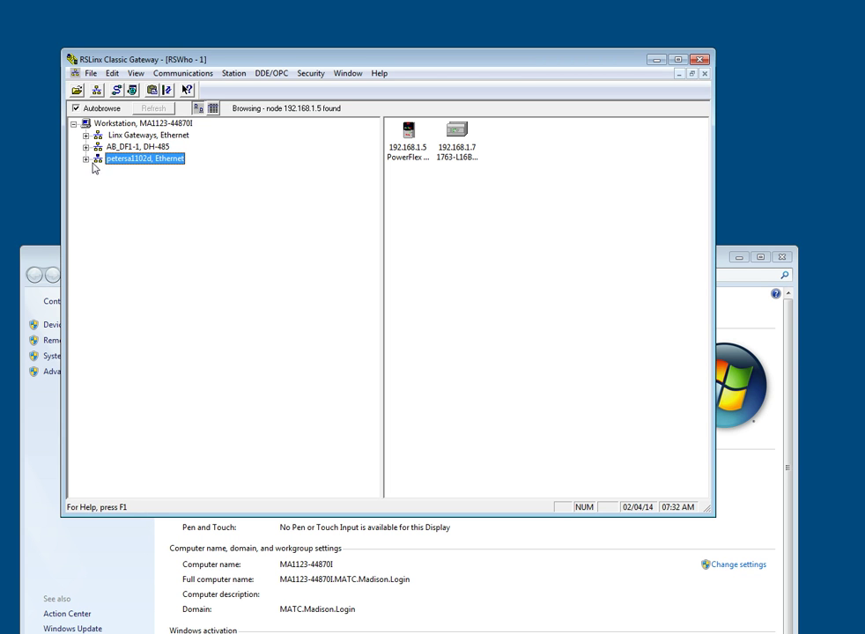
- Expand petersa1102d Ethernet and view, then close, the 192.168.1.7 MicroLogix1100's Device Properties
left_click(86, 158)
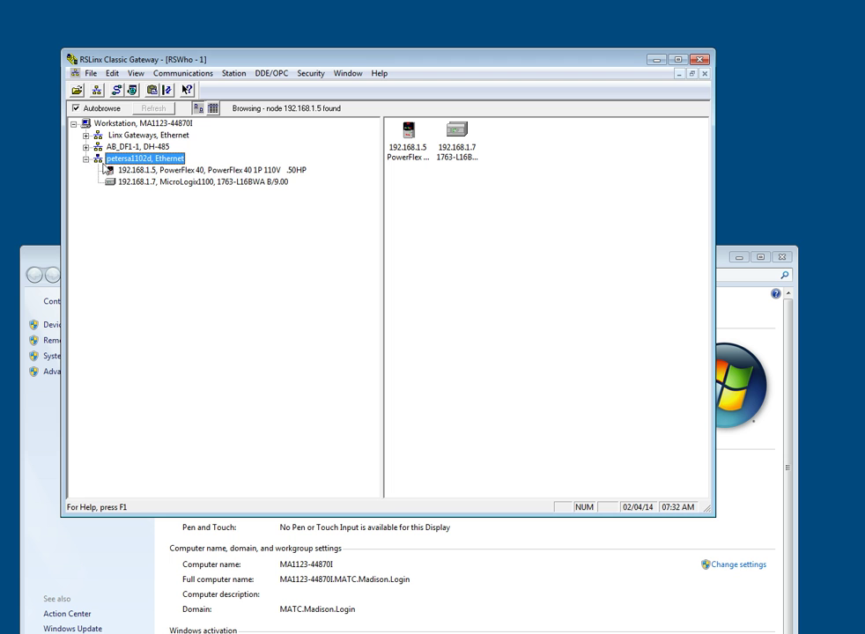
left_click(161, 170)
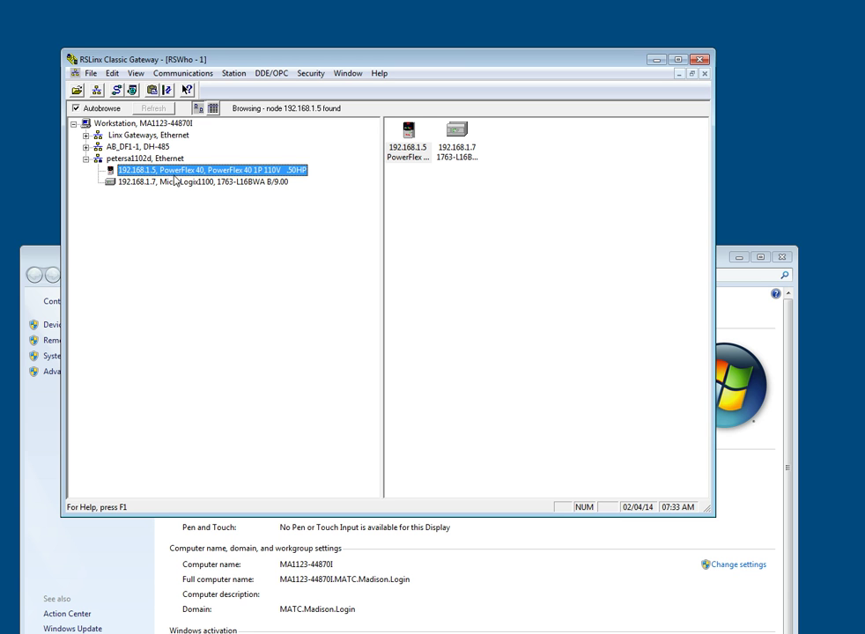
left_click(178, 185)
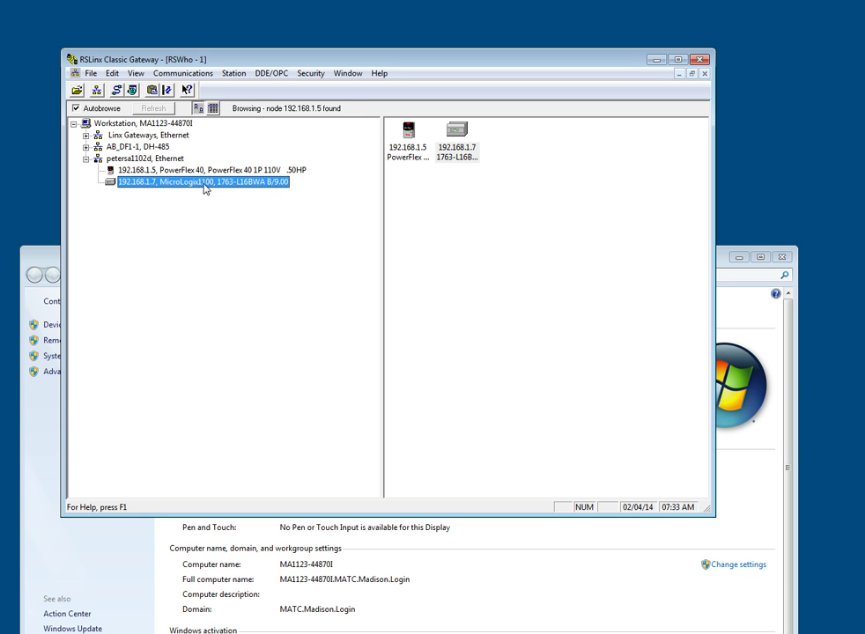
left_click(450, 155)
right_click(450, 155)
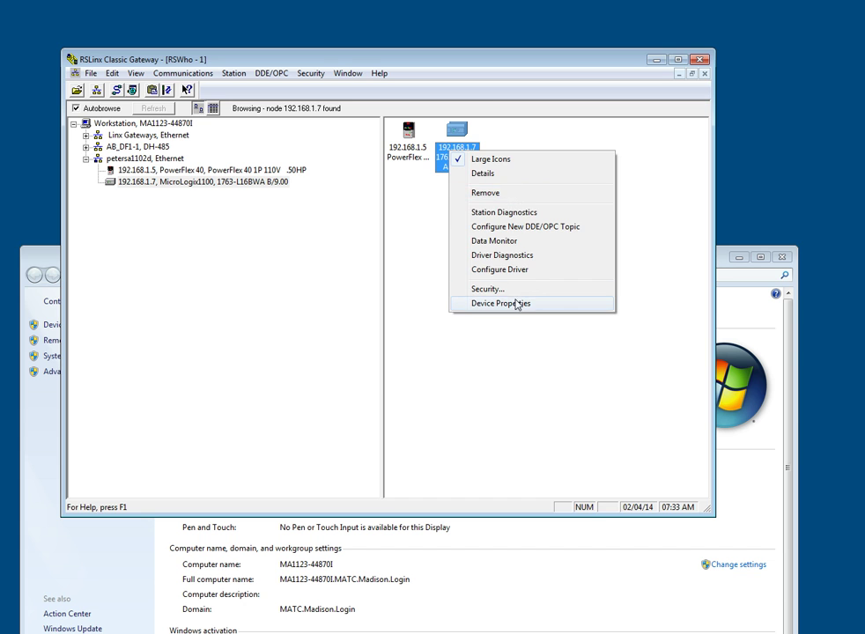
left_click(516, 302)
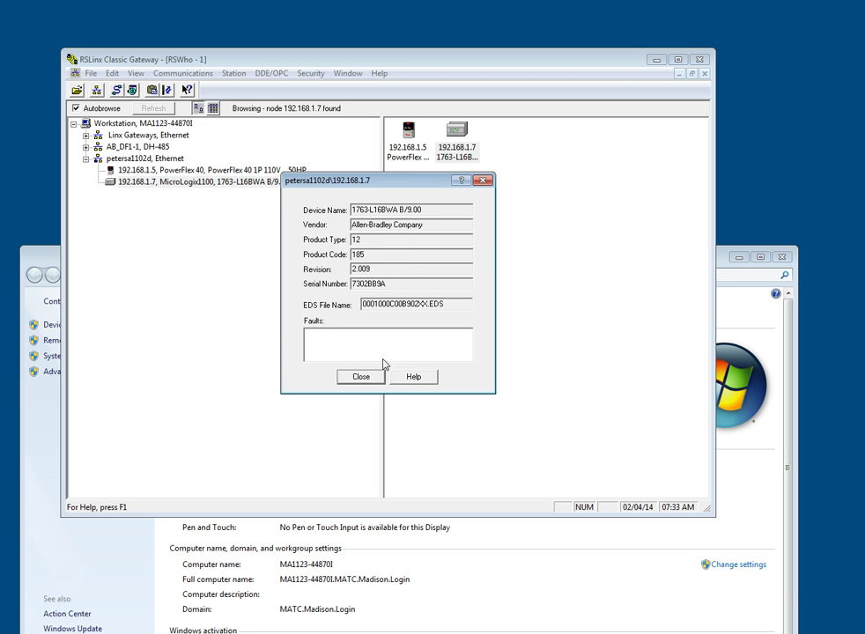
left_click(364, 377)
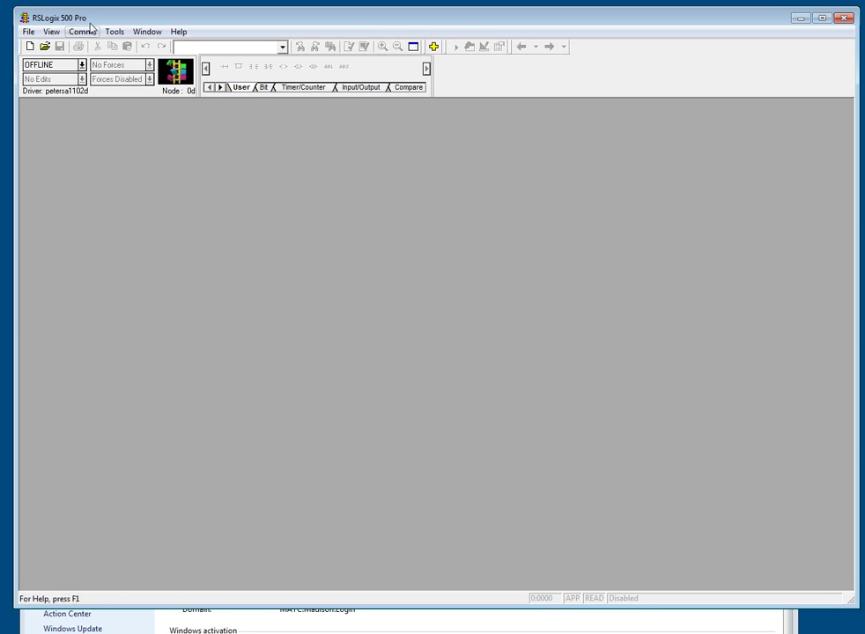
- In System Comms, enlarge the browser and select the 192.168.1.7 MicroLogix1100 on petersa1102d as target
left_click(82, 32)
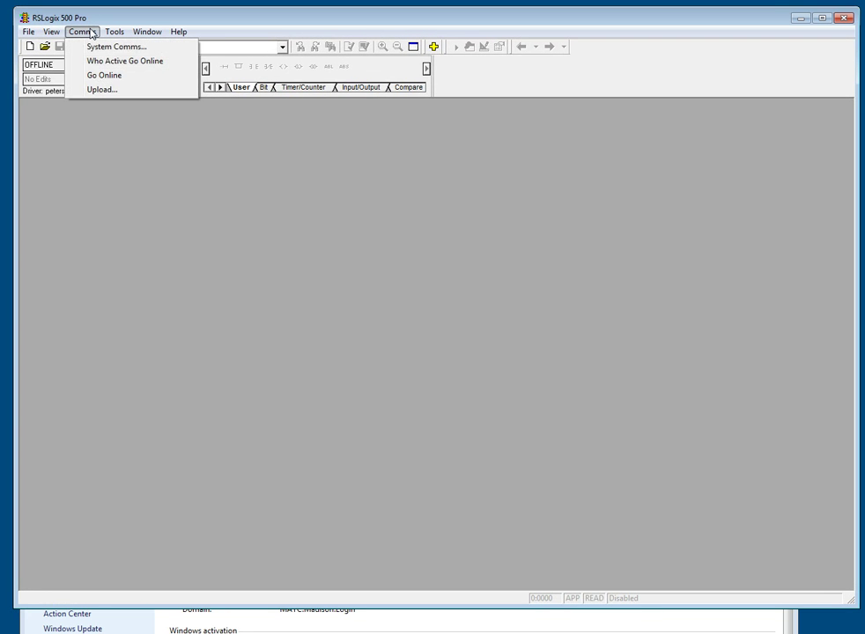
left_click(98, 51)
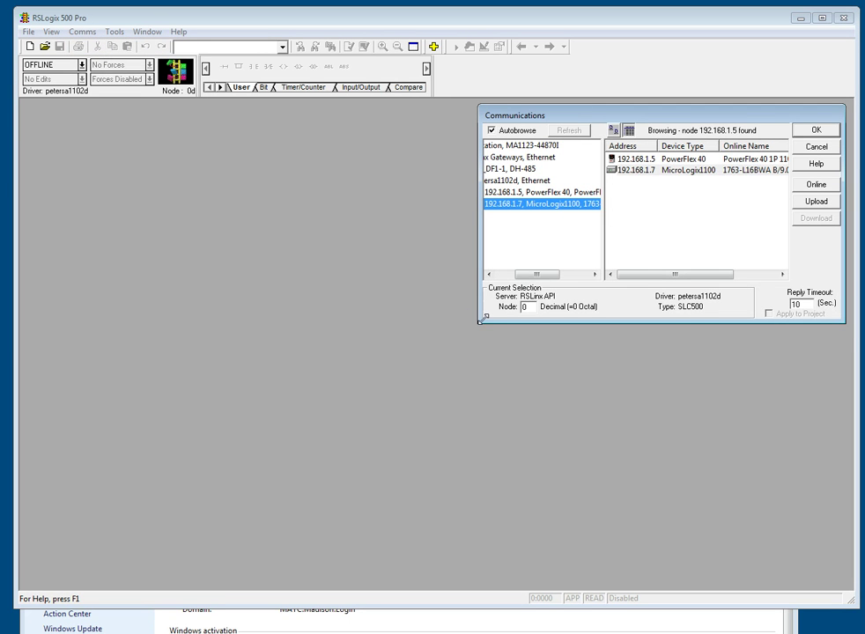
left_click_drag(477, 322, 336, 336)
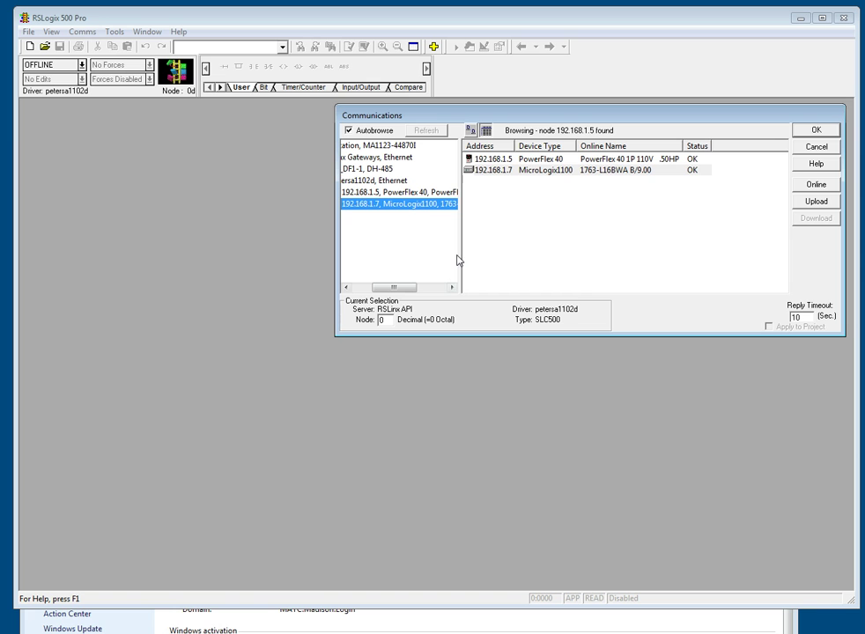
left_click_drag(460, 253, 491, 255)
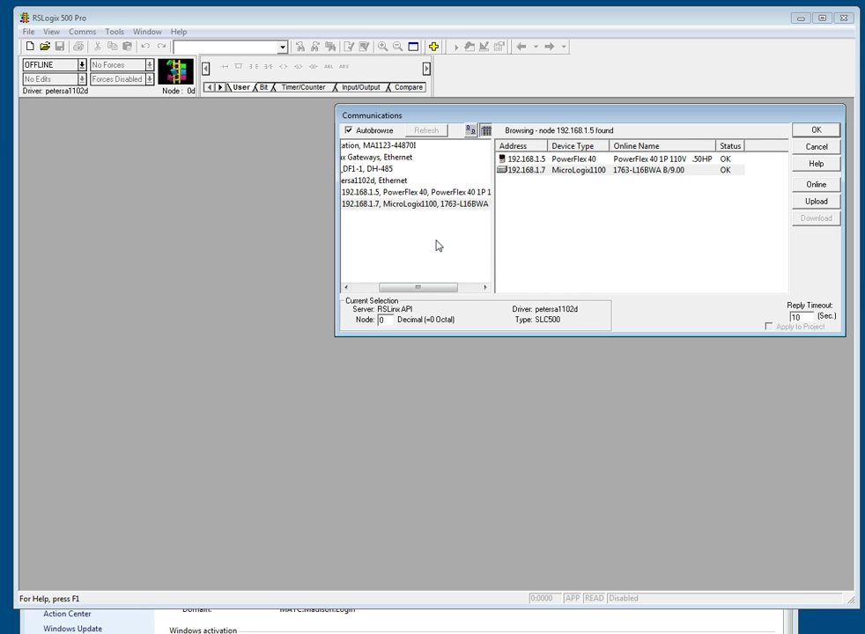
left_click_drag(414, 286, 354, 289)
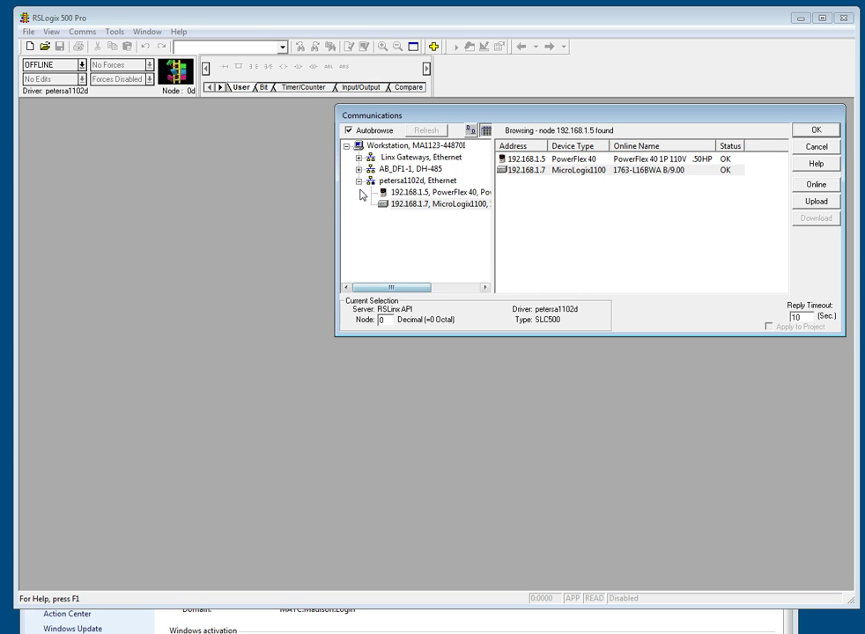
left_click(359, 180)
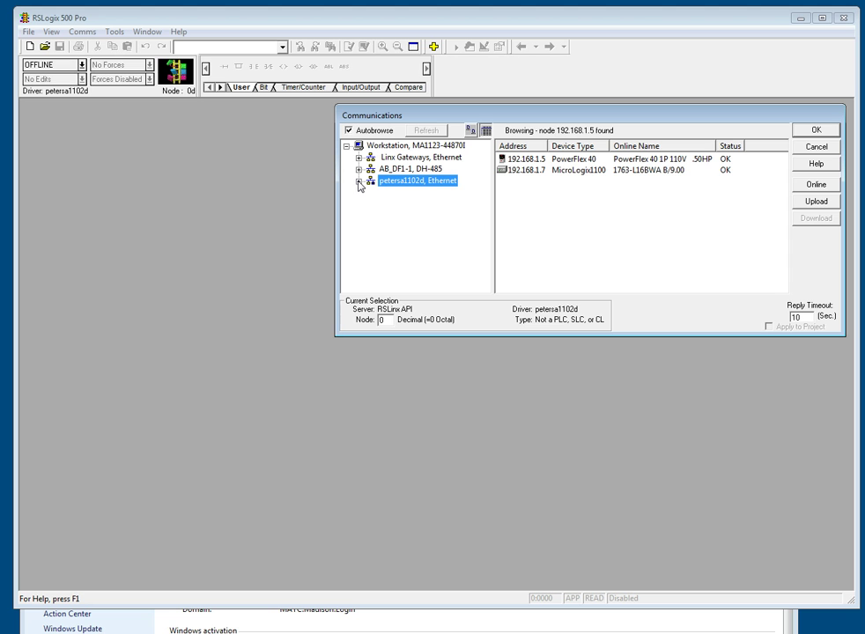
left_click(358, 181)
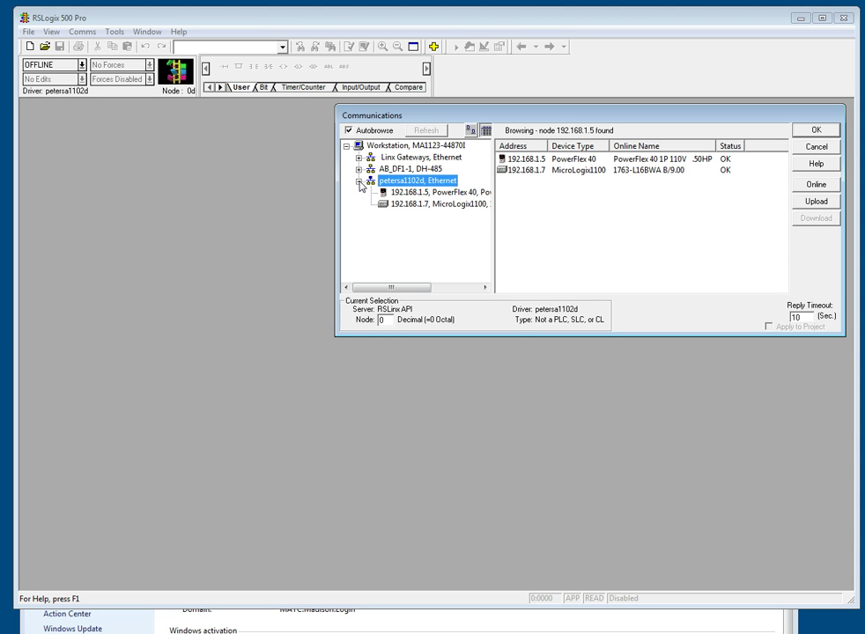
left_click(420, 204)
left_click_drag(494, 115, 406, 119)
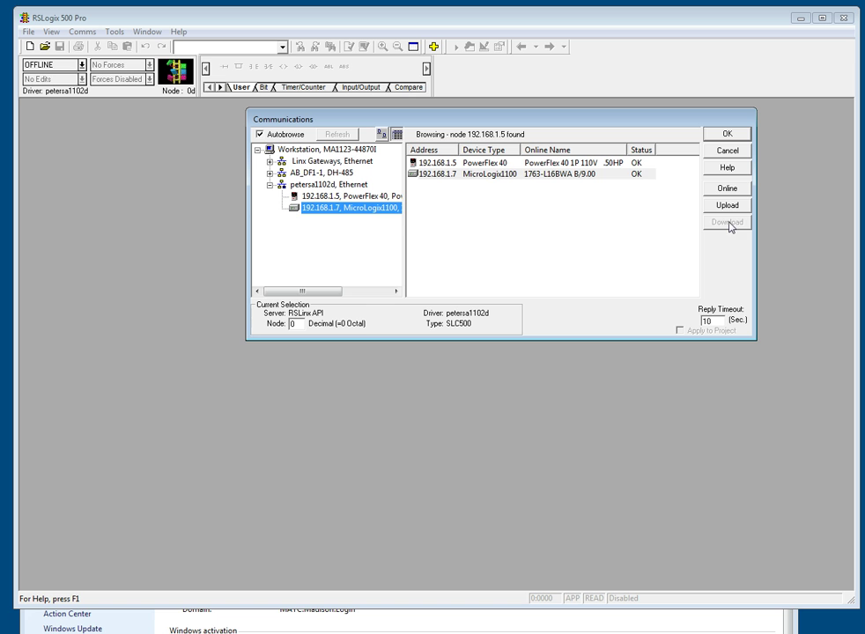
- Upload the 192.168.1.7 MicroLogix1100's program into a new project file
left_click(634, 176)
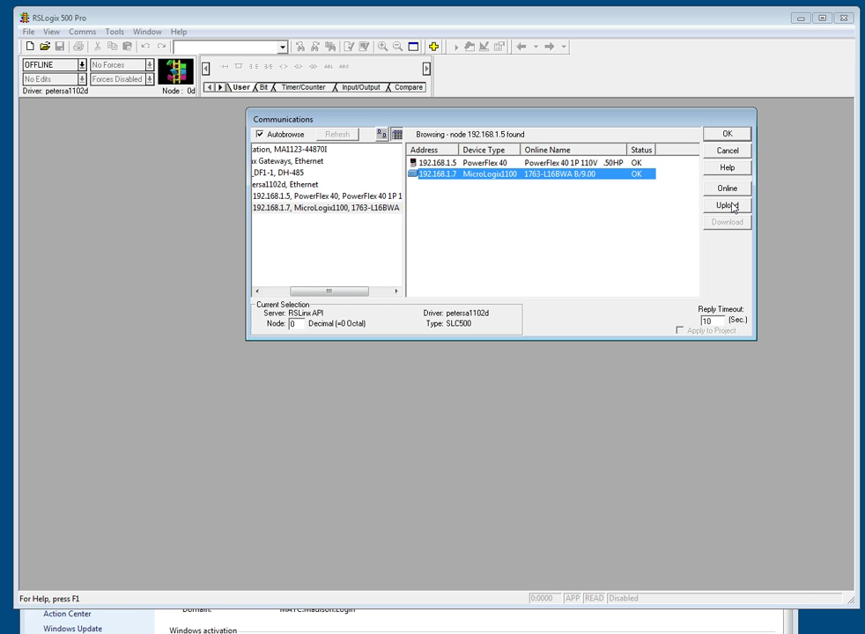
left_click(728, 205)
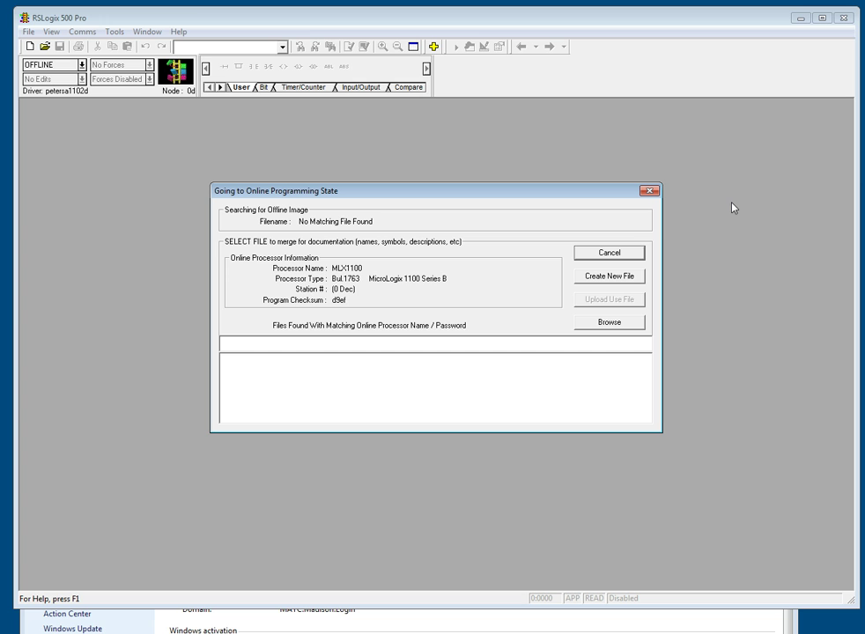
left_click(620, 277)
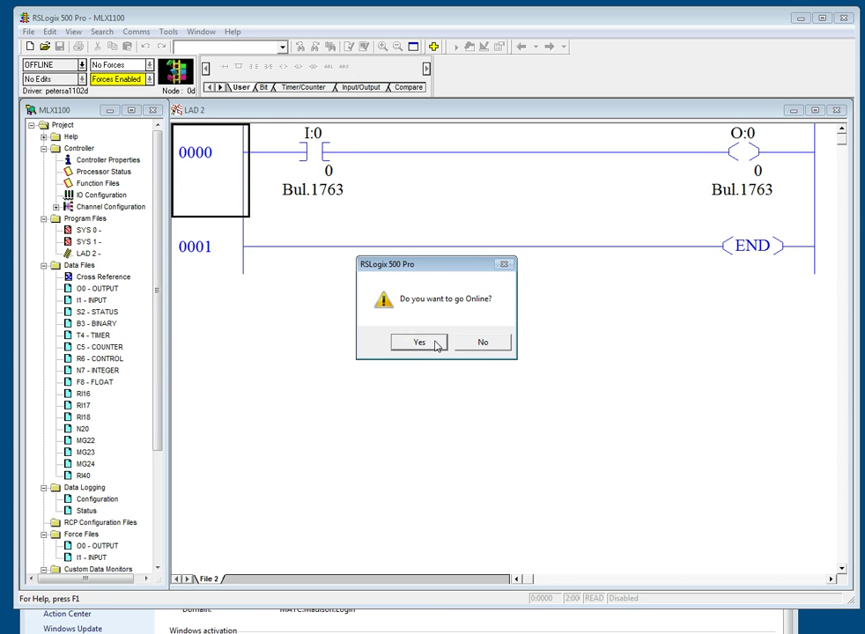
- Stay offline and delete rung 0000 from LAD 2, leaving only the END rung
left_click(483, 342)
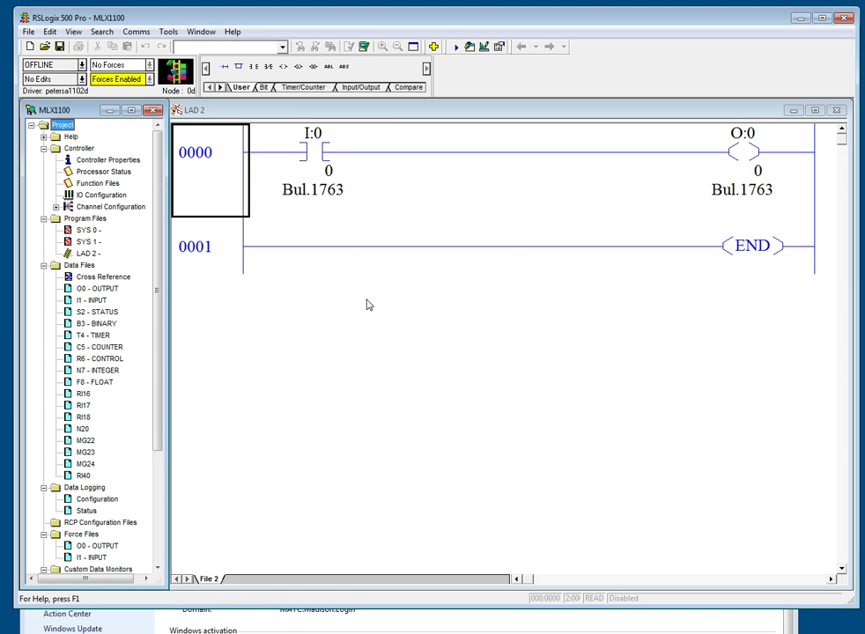
left_click(209, 154)
left_click(209, 154)
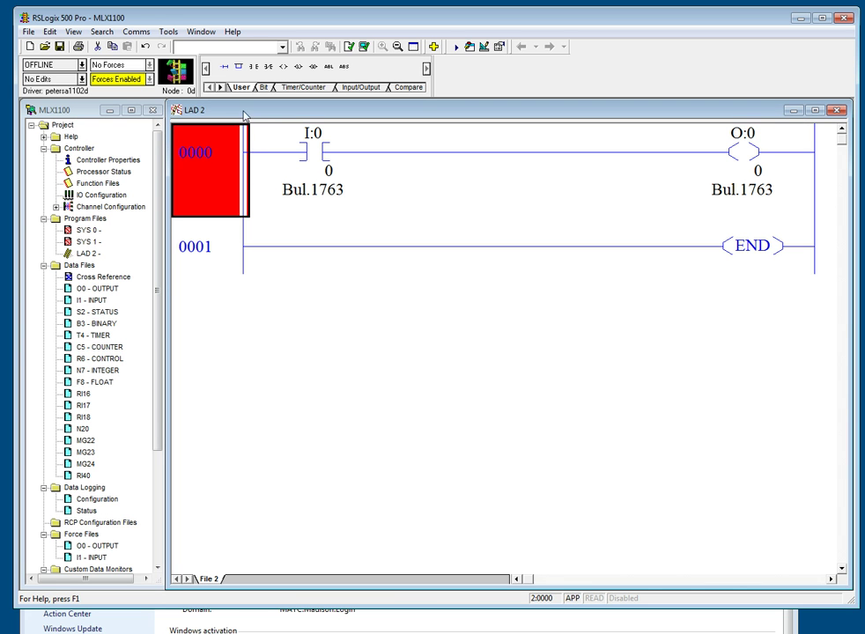
right_click(202, 177)
left_click(245, 265)
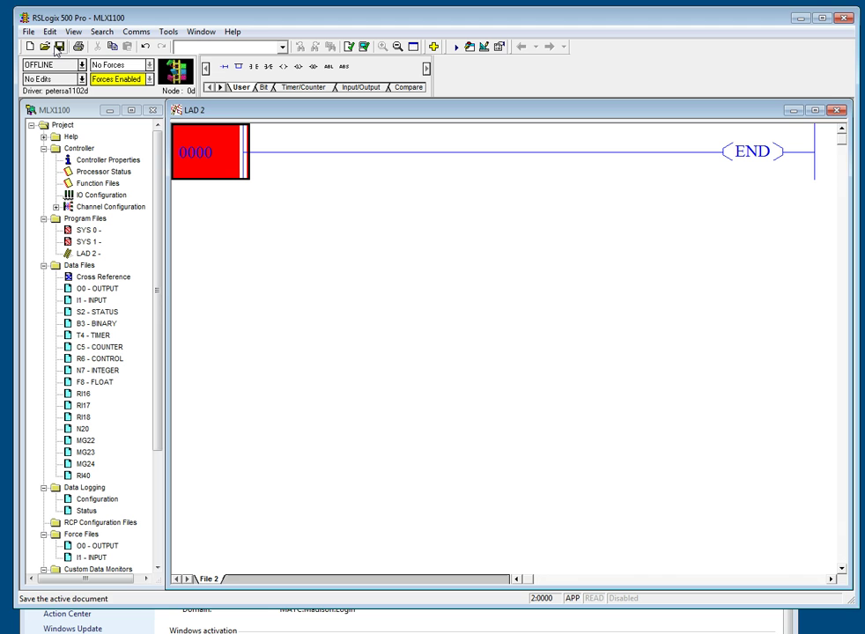
- Save the program as begin.RSS in My Documents, overwriting the existing file
left_click(58, 46)
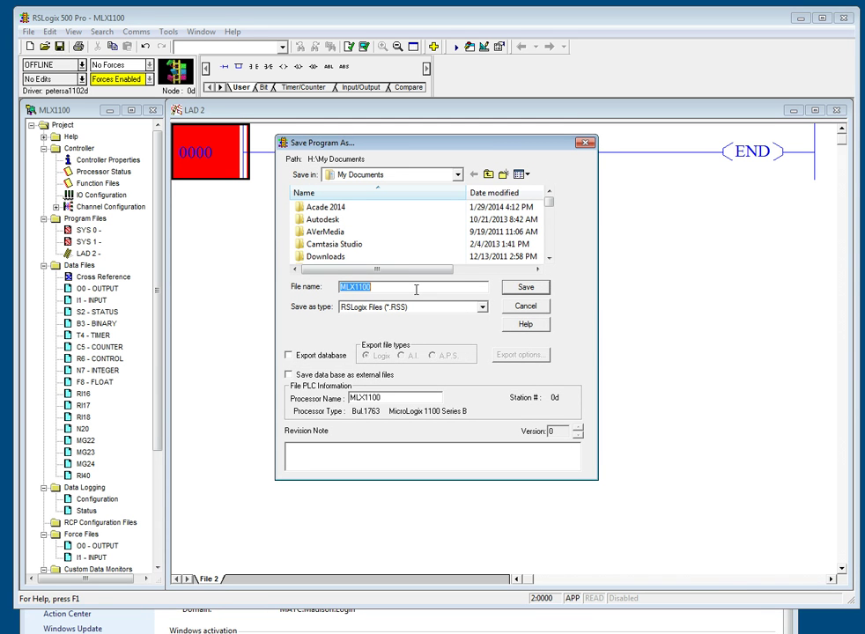
type("Begin")
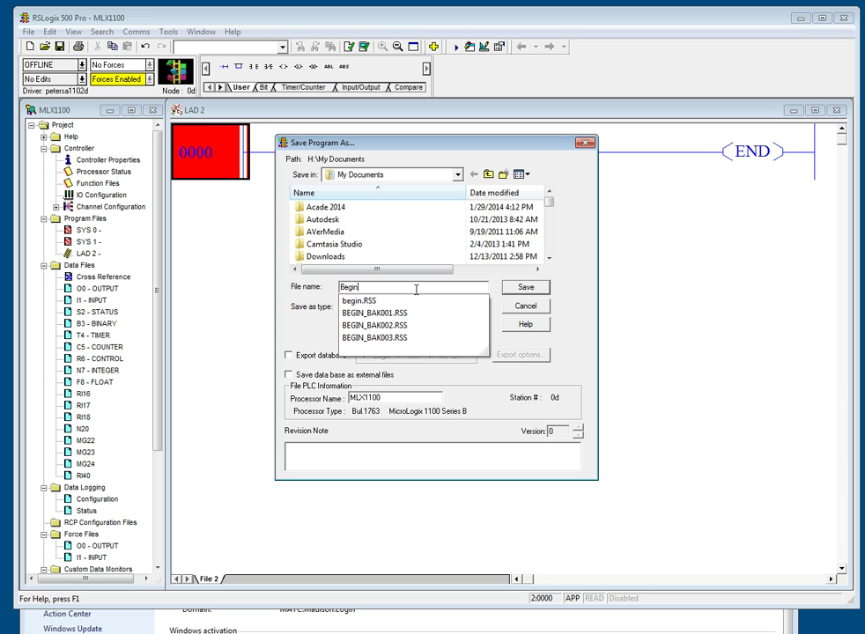
left_click(411, 301)
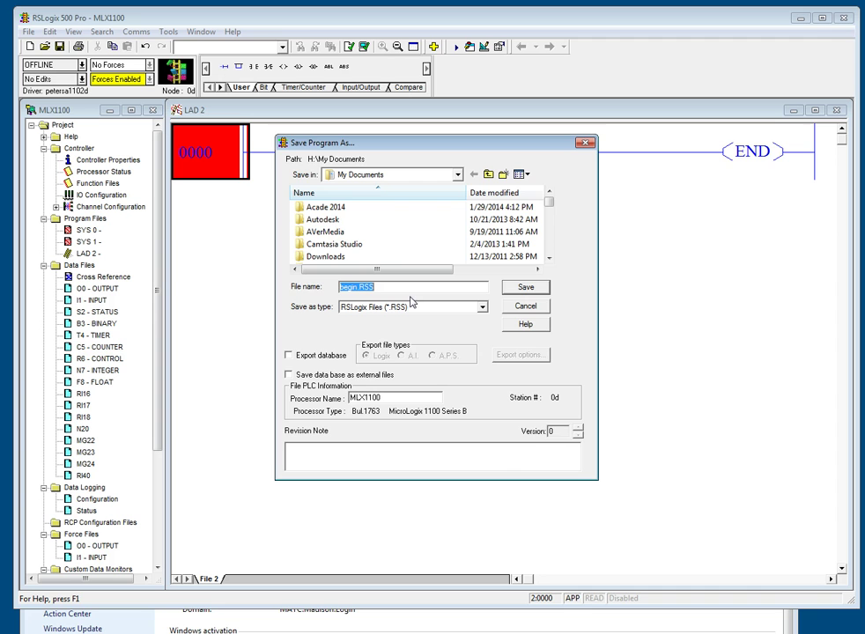
left_click(519, 291)
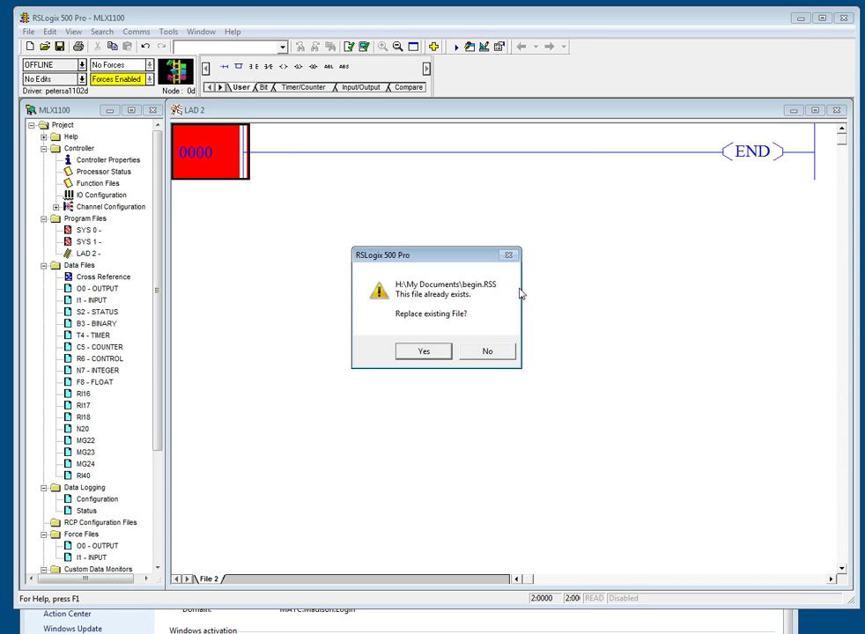
left_click(423, 352)
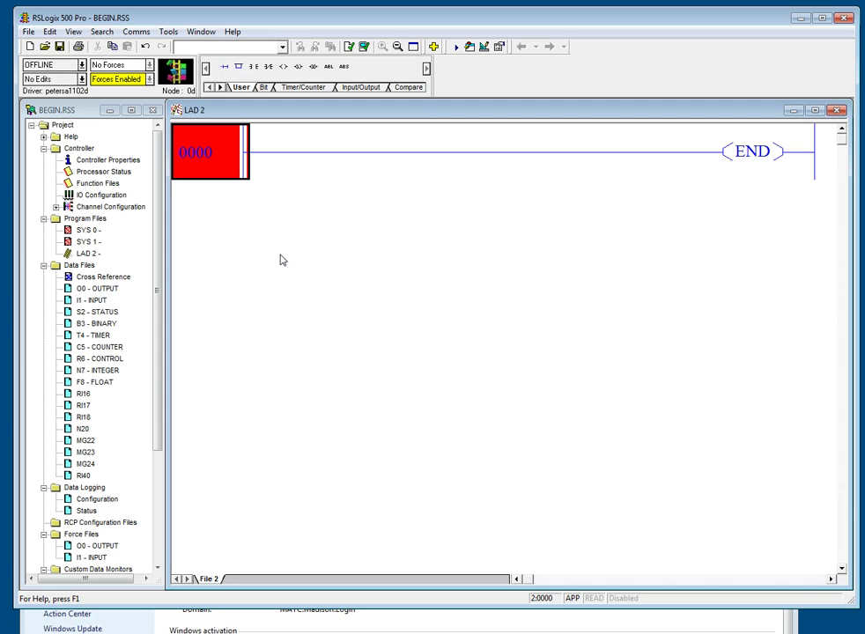
left_click(102, 196)
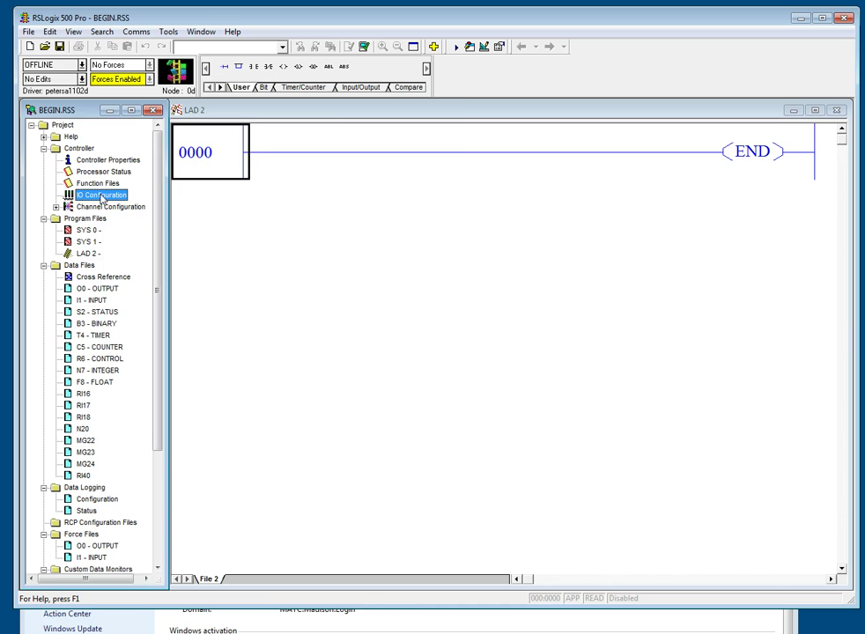
right_click(102, 198)
left_click(166, 211)
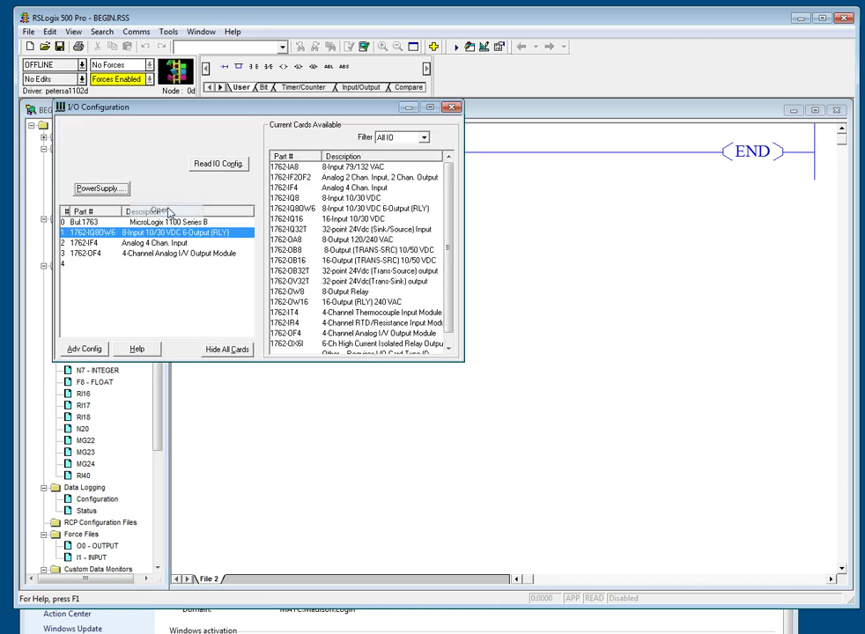
left_click(92, 223)
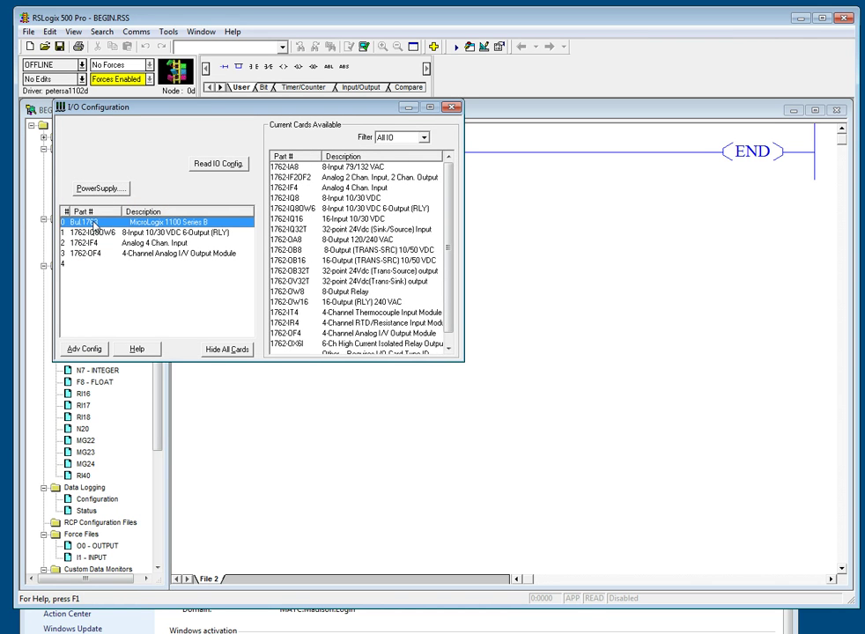
left_click(107, 233)
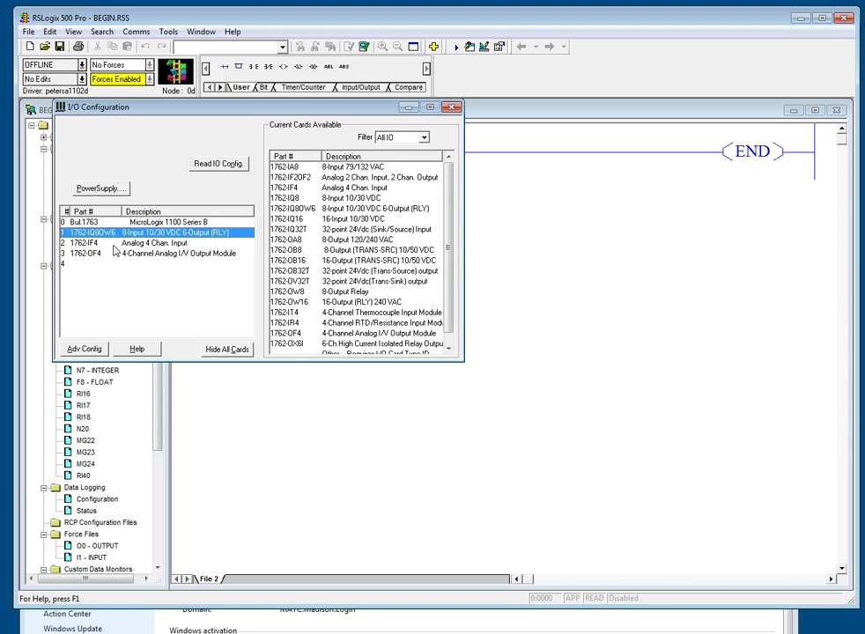
left_click(113, 243)
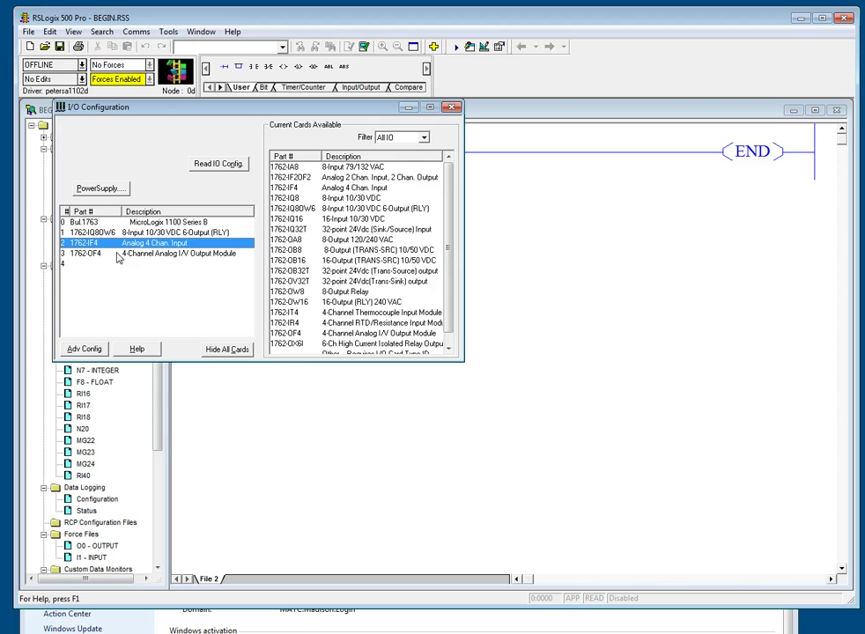
left_click(118, 253)
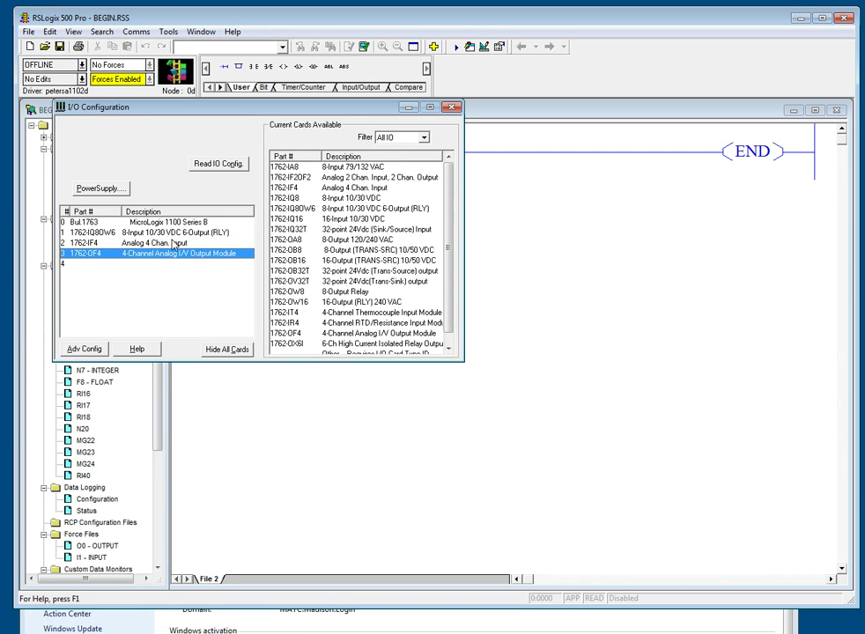
left_click(451, 107)
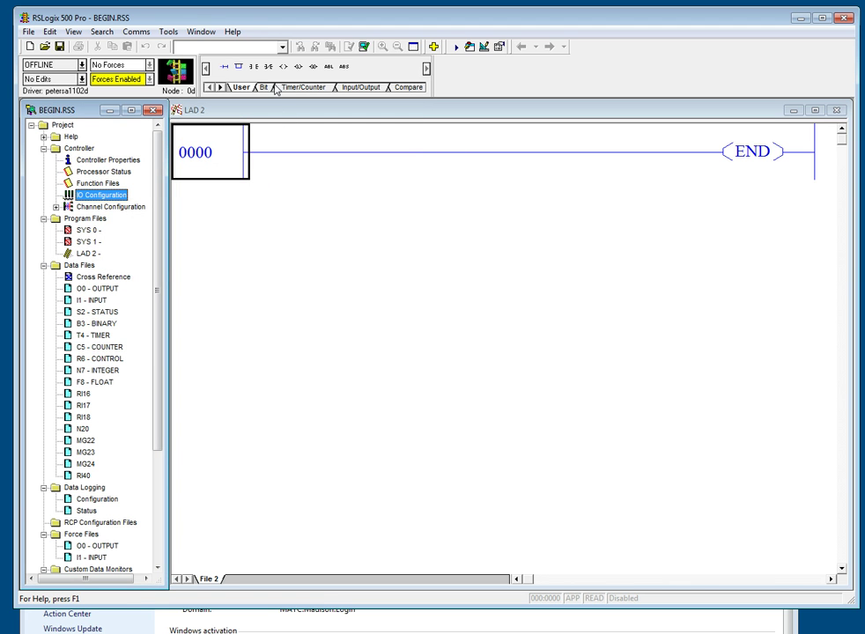
- Insert a new rung 0000 above END holding an XIC contact and an OTE output coil
left_click(222, 149)
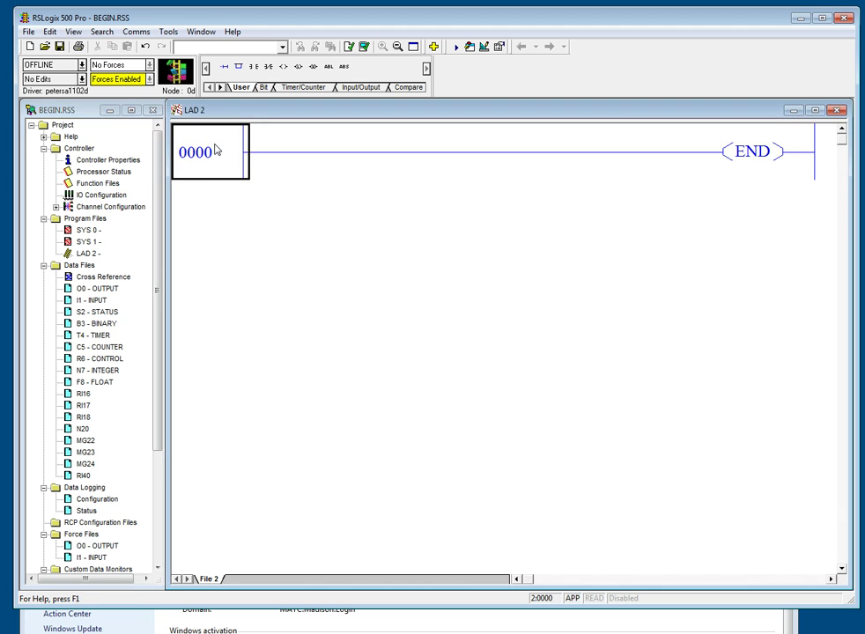
left_click(225, 67)
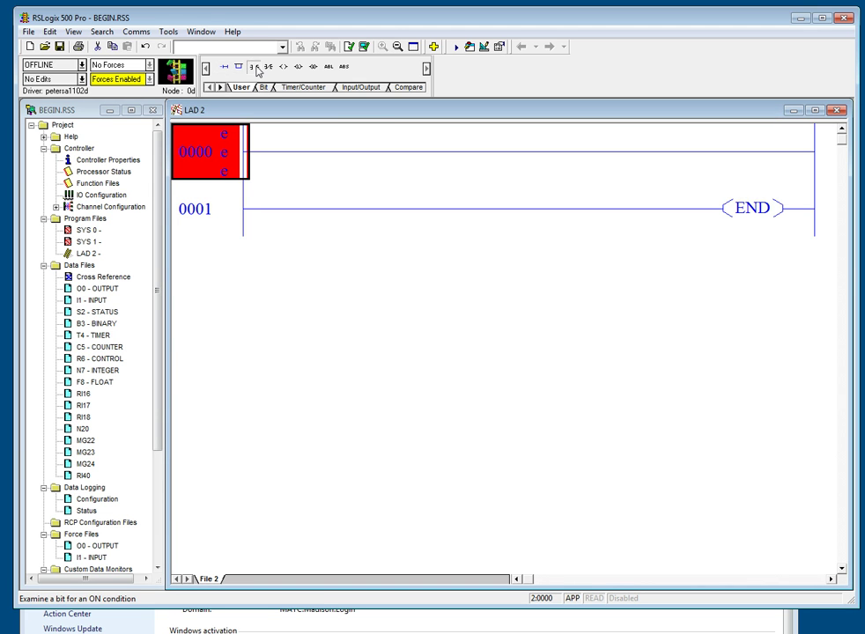
left_click_drag(257, 70, 255, 164)
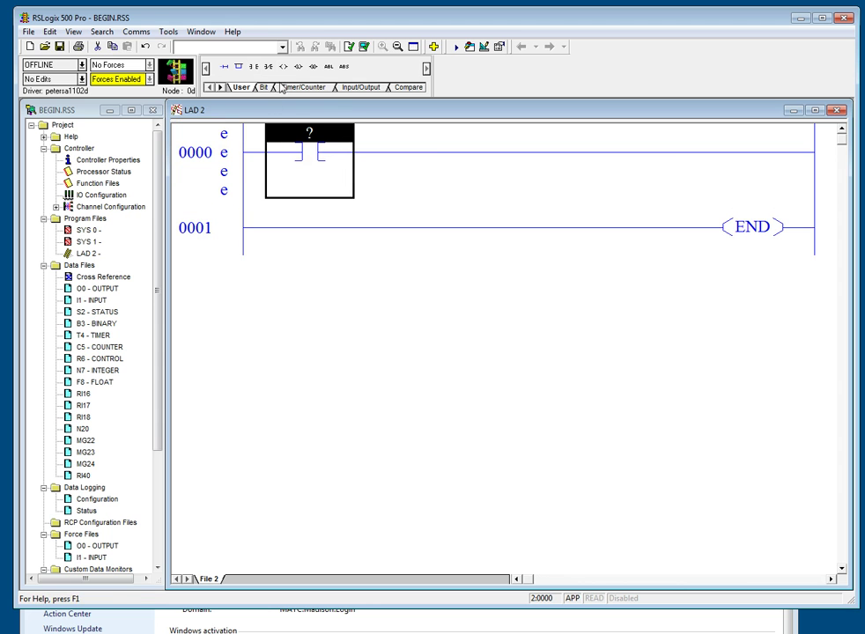
mouse_move(283, 67)
left_mouse_down()
mouse_move(282, 84)
mouse_move(348, 158)
mouse_move(667, 164)
left_mouse_up()
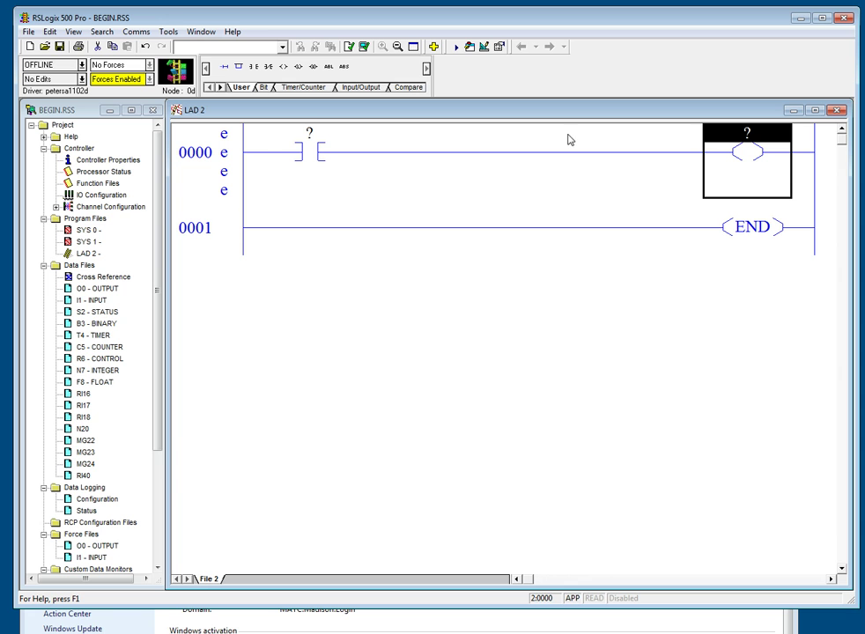
- Address rung 0000's normally open contact as input I:0/0
left_click(315, 134)
left_click(315, 133)
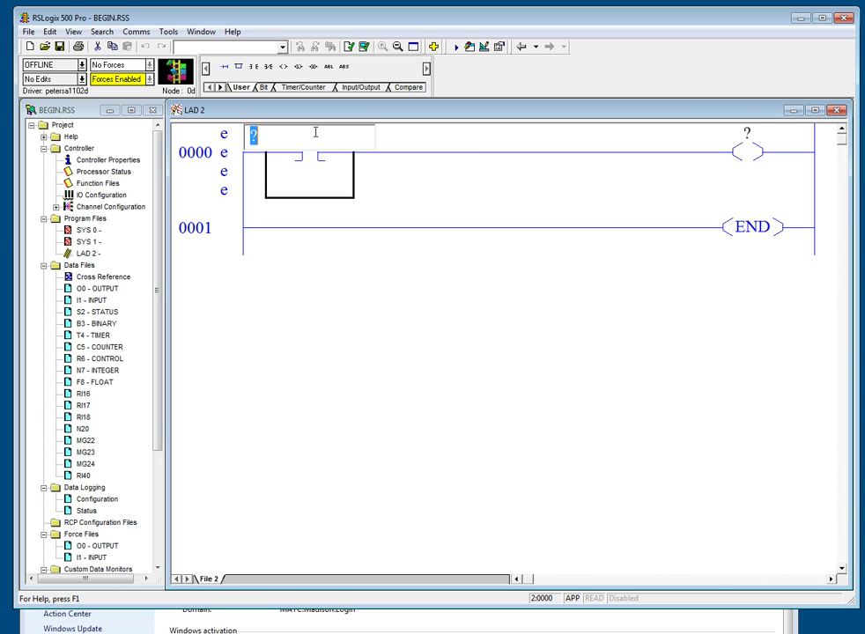
type("I")
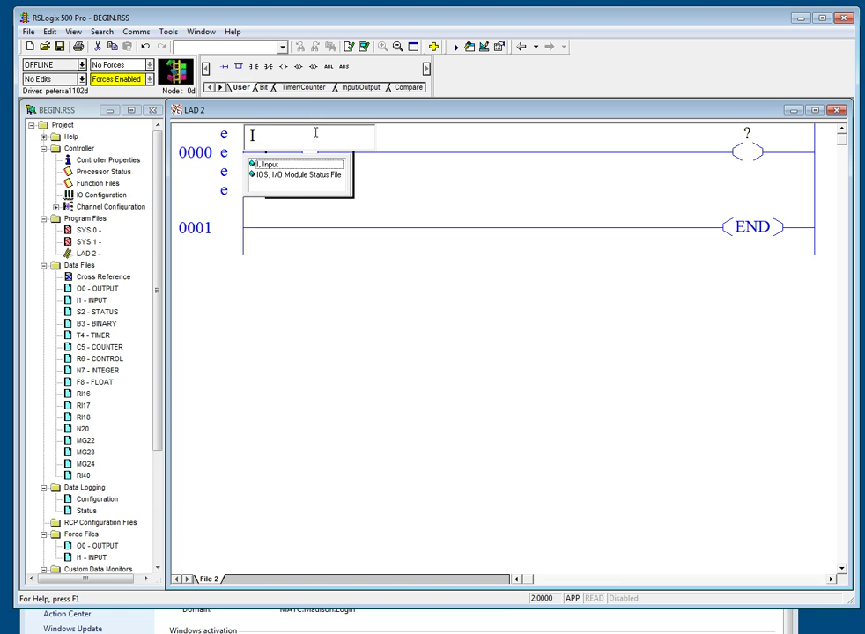
left_click(281, 165)
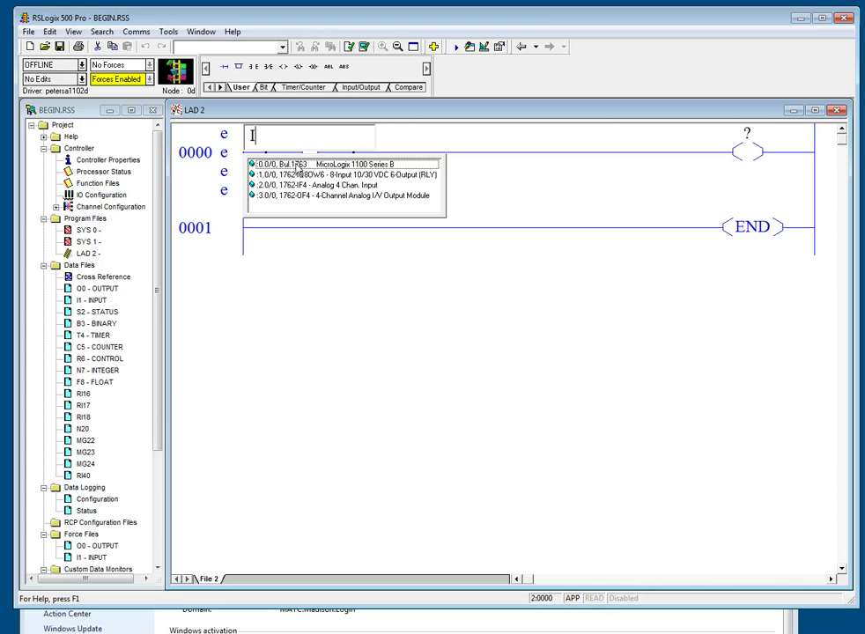
left_click(297, 167)
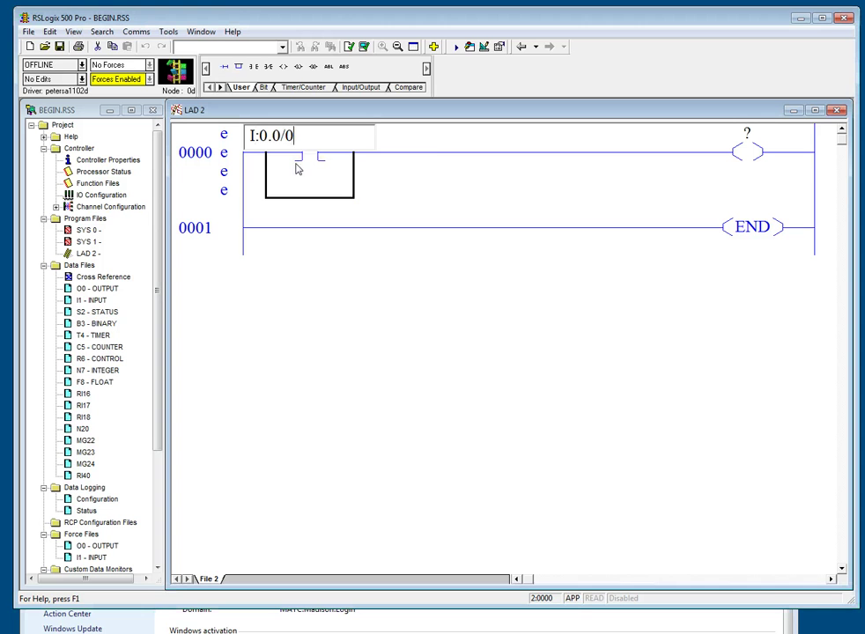
key("Return")
- Address rung 0000's output coil as O:0/0
double_click(748, 136)
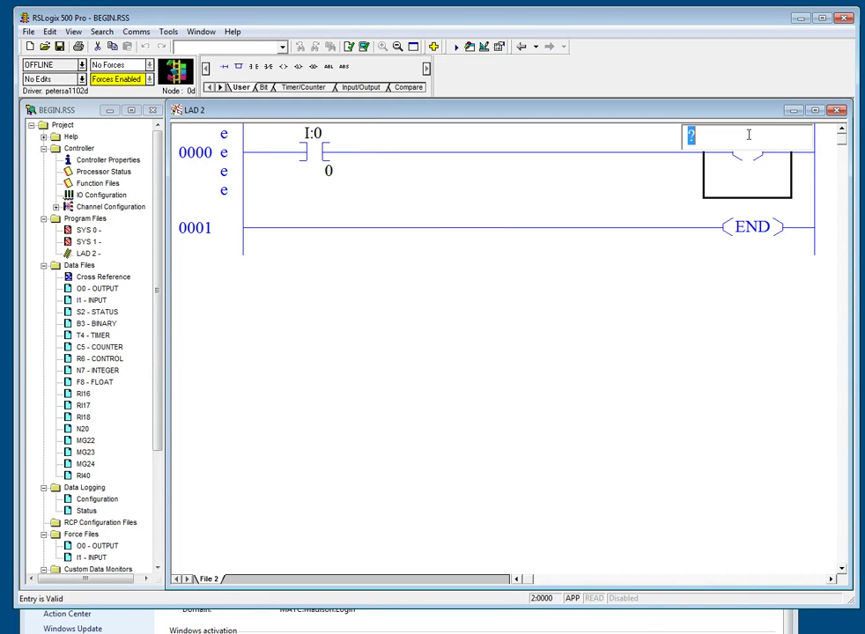
type("O")
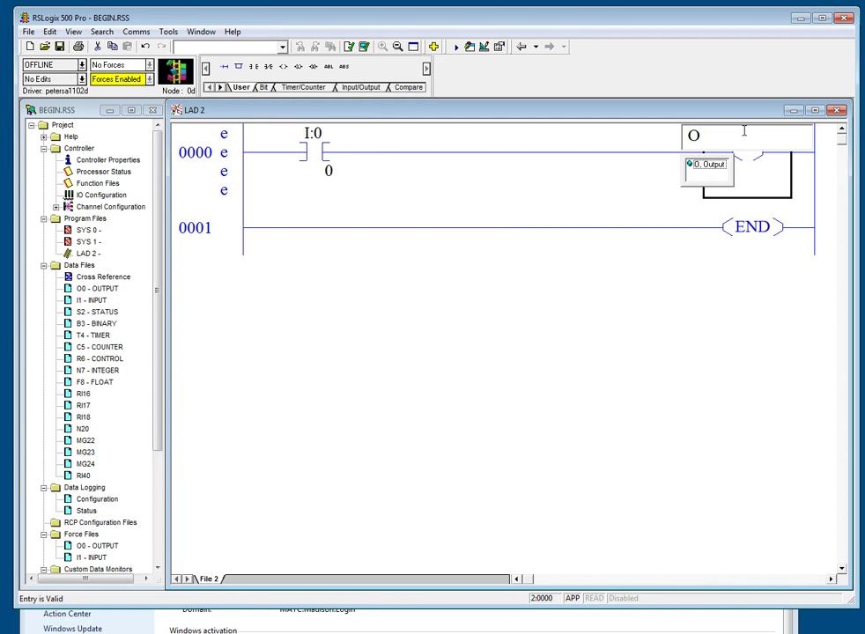
left_click(707, 167)
left_click(707, 167)
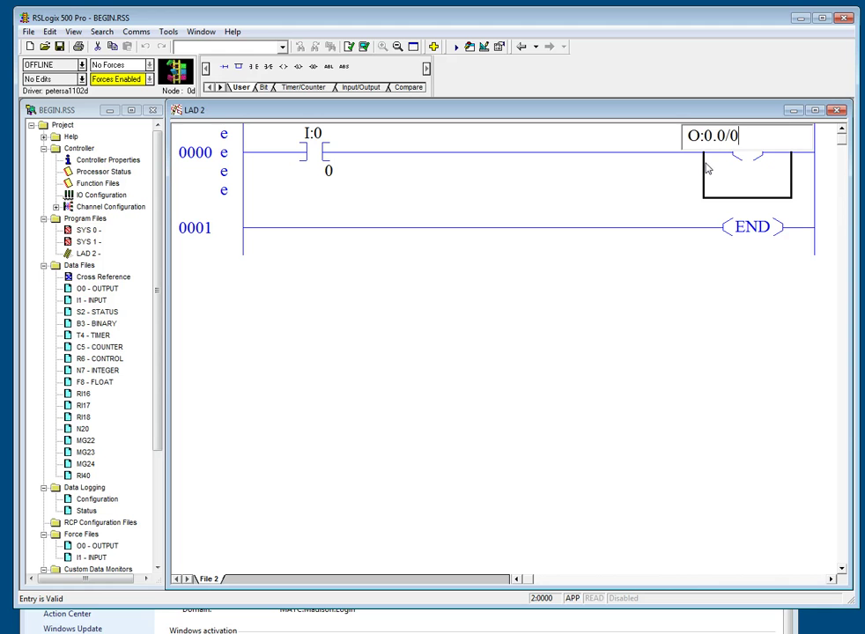
key("Return")
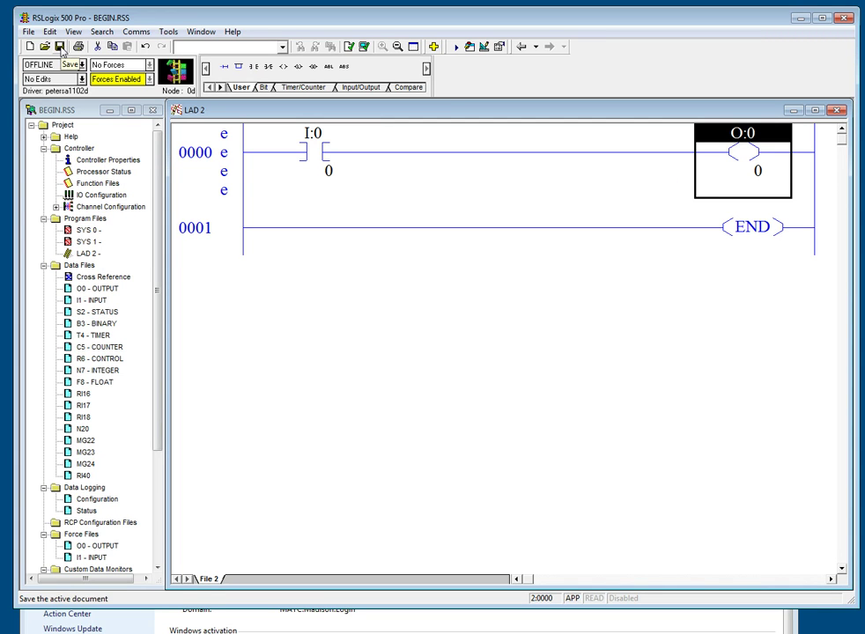
- Save the one-rung project under the new name INTOR_1.RSS
left_click(29, 33)
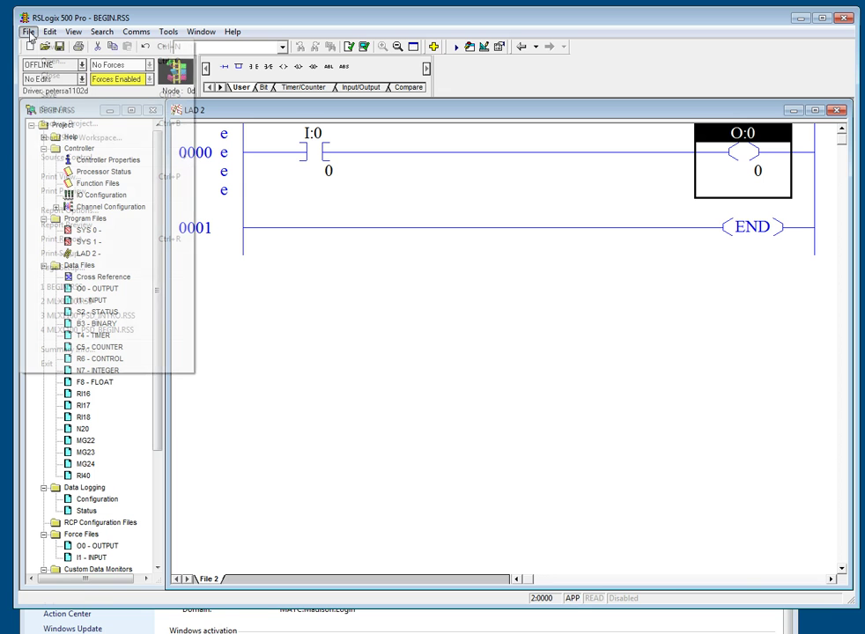
left_click(57, 109)
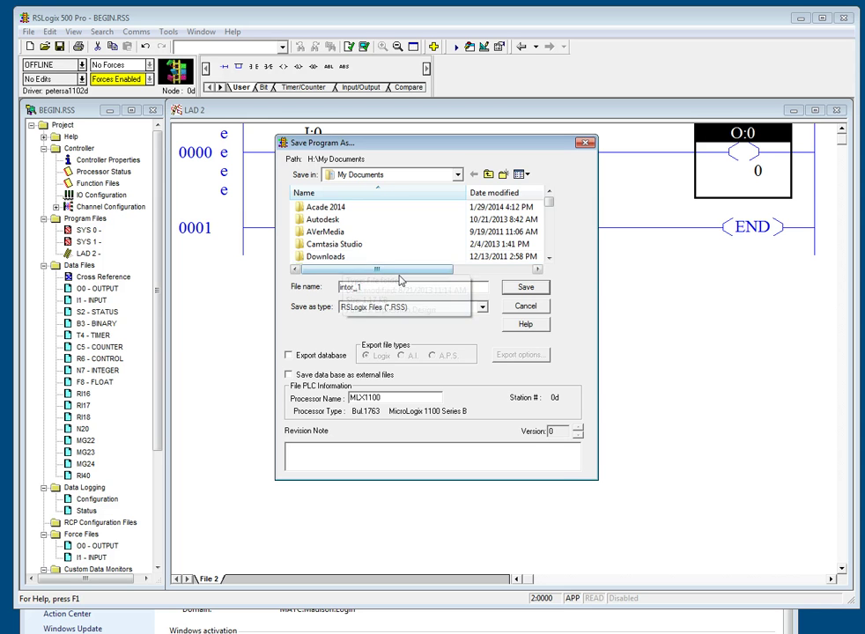
left_click(525, 292)
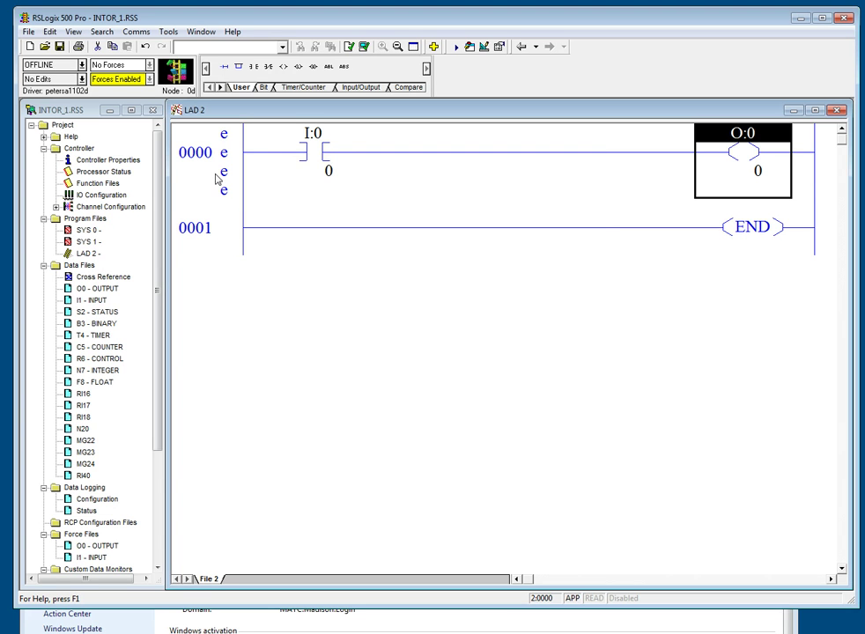
left_click(82, 64)
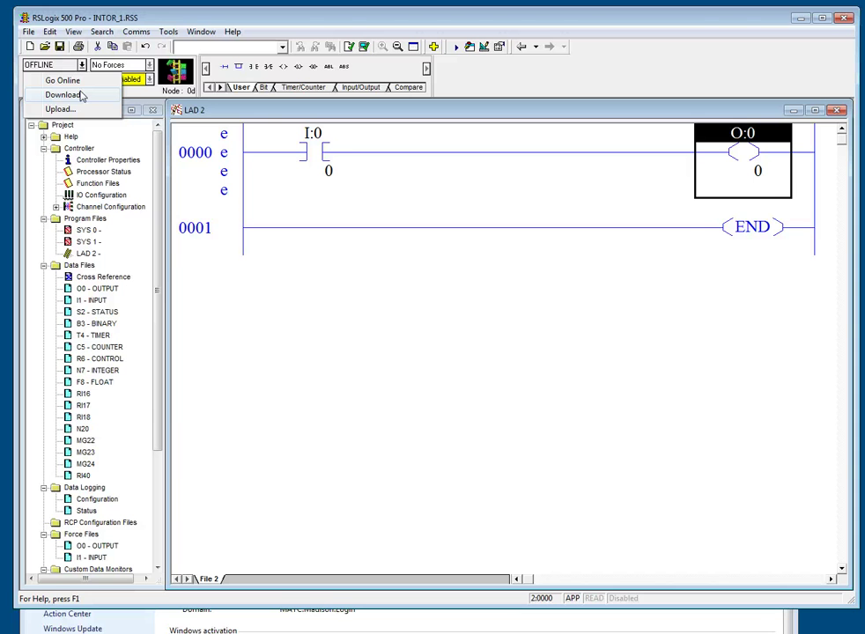
- Download INTOR_1 to the MicroLogix 1100 with a blank revision note, allowing PROG mode, then return it to Run
left_click(82, 95)
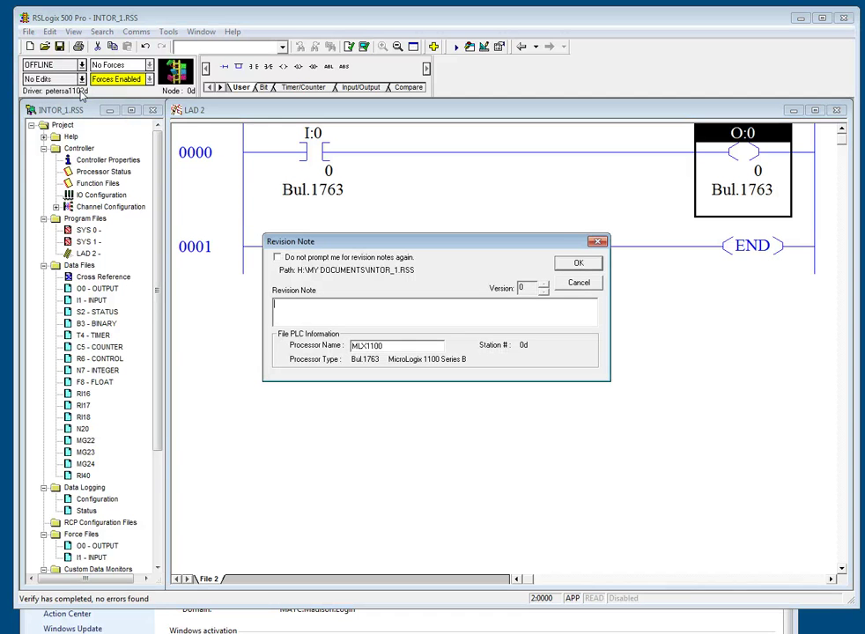
left_click(580, 264)
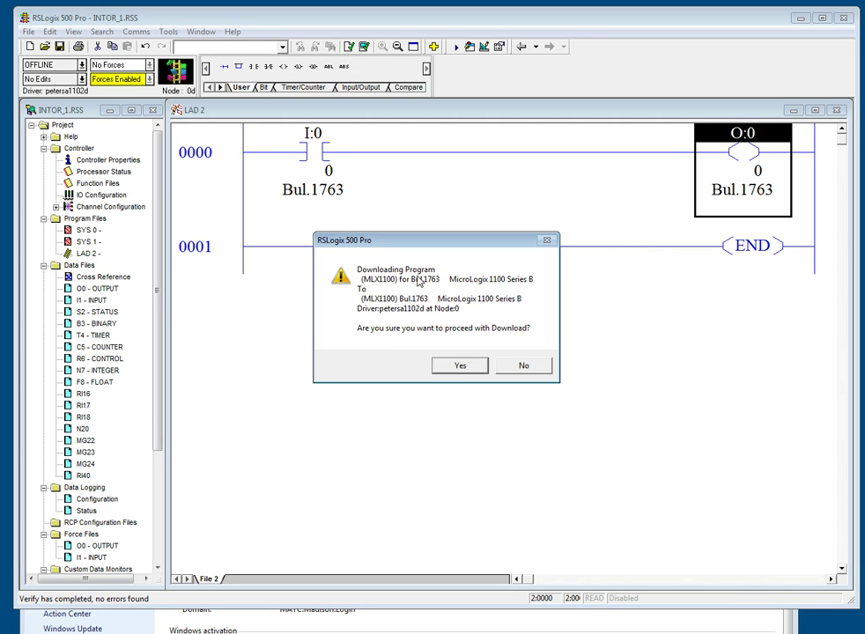
left_click(459, 368)
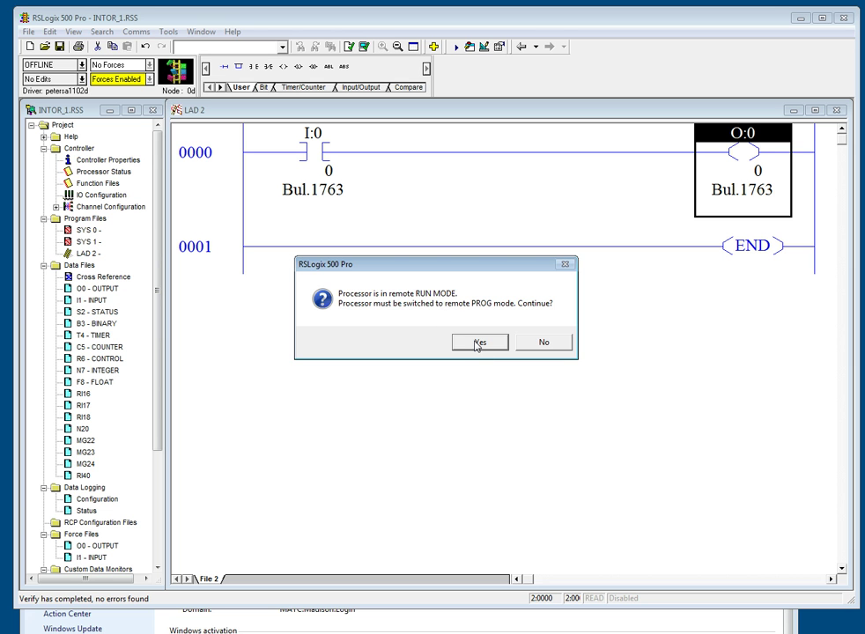
left_click(477, 343)
left_click(435, 346)
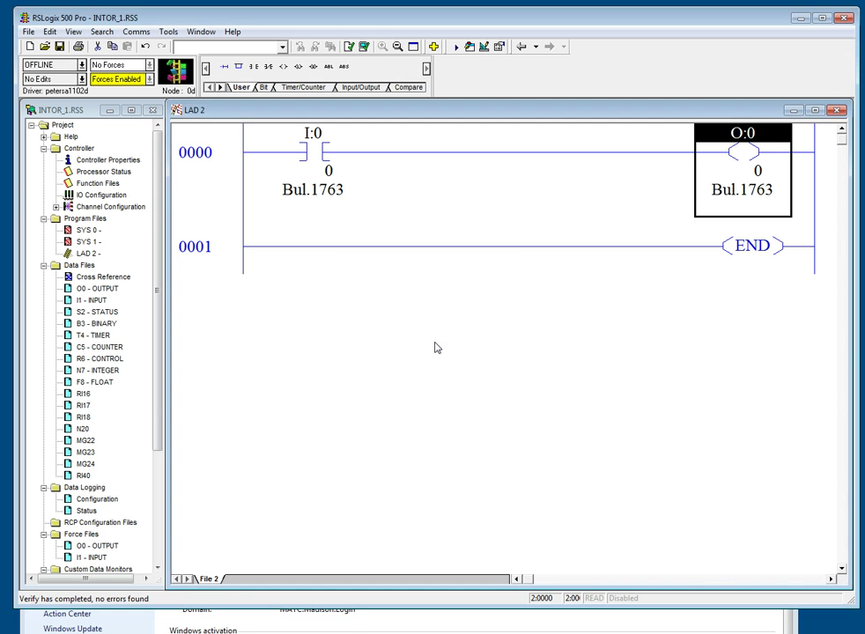